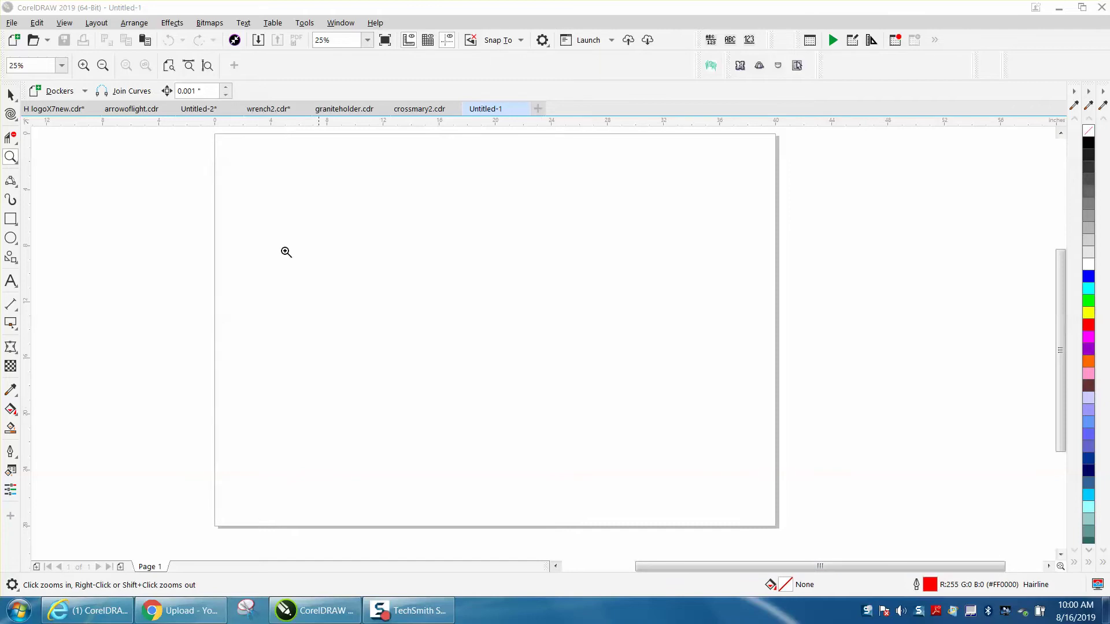
Bring up the File menu over the blank untitled drawing.
{"action": "left_click", "coordinate": [13, 24]}
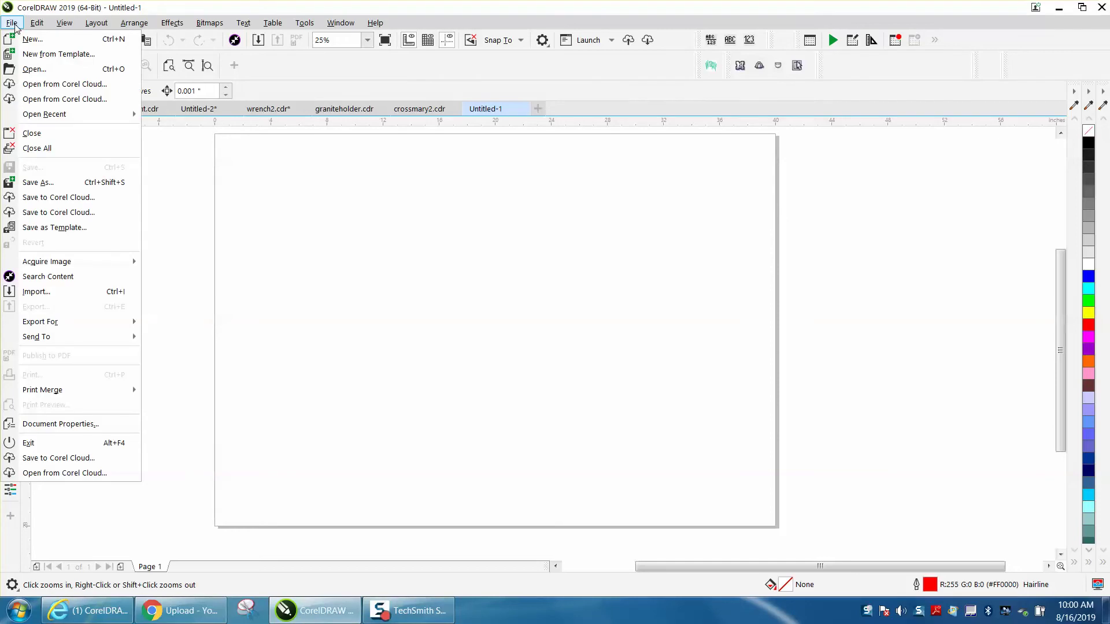
Launch the Open Drawing dialog listing the Pictures library and move it higher on screen.
{"action": "left_click", "coordinate": [29, 71]}
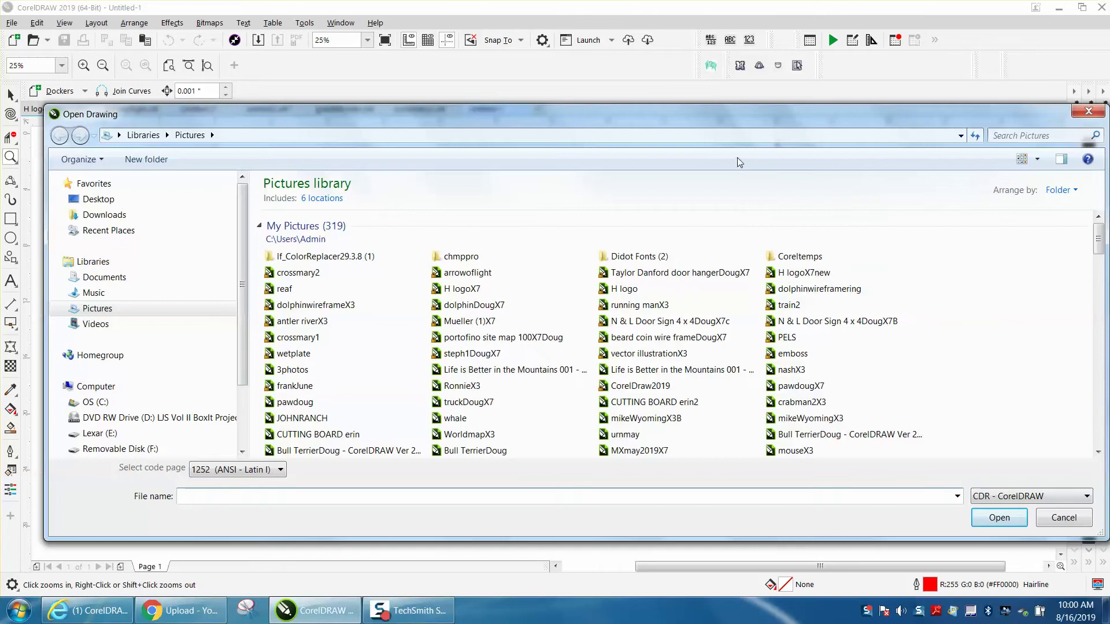
{"action": "left_click_drag", "start_coordinate": [732, 121], "coordinate": [723, 77]}
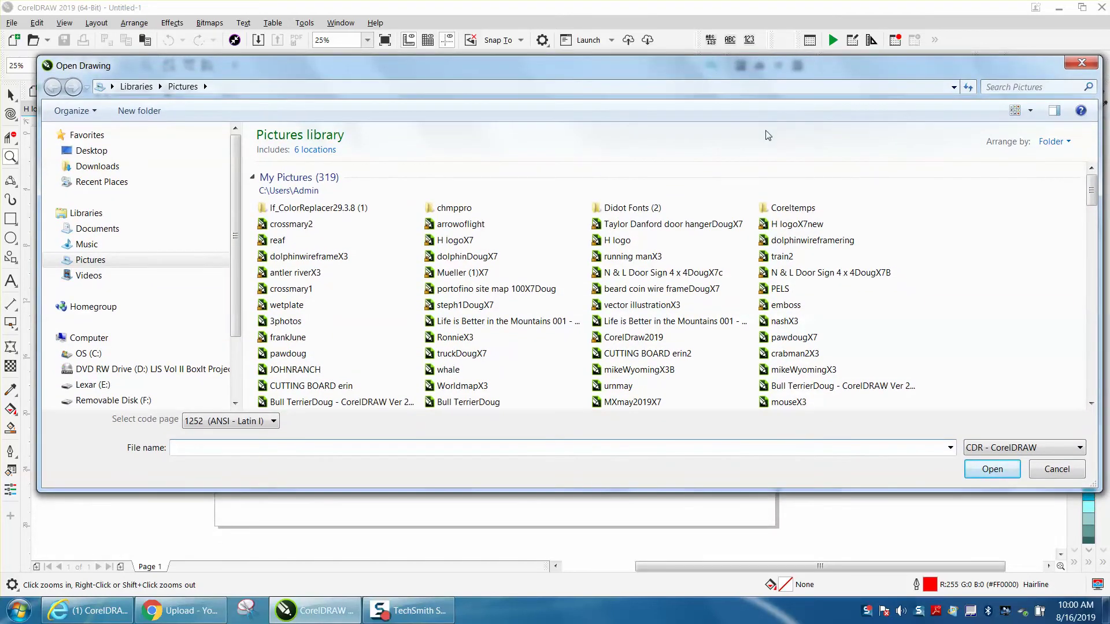
Show the Pictures library files as Large Icons, then as Extra Large Icons.
{"action": "left_click", "coordinate": [1021, 113]}
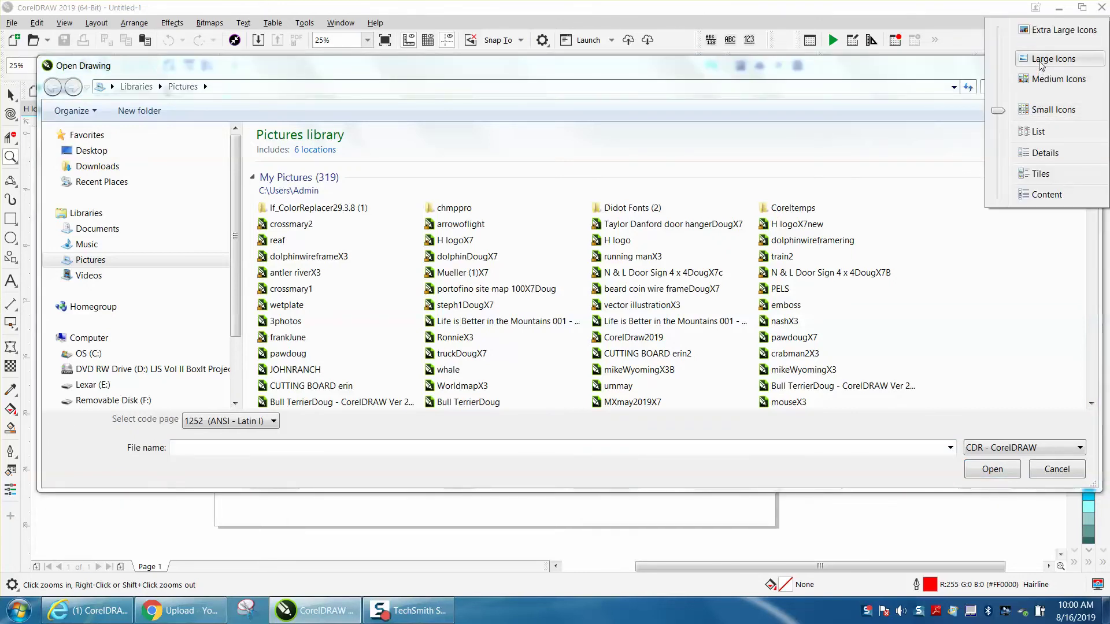
{"action": "left_click", "coordinate": [1040, 60]}
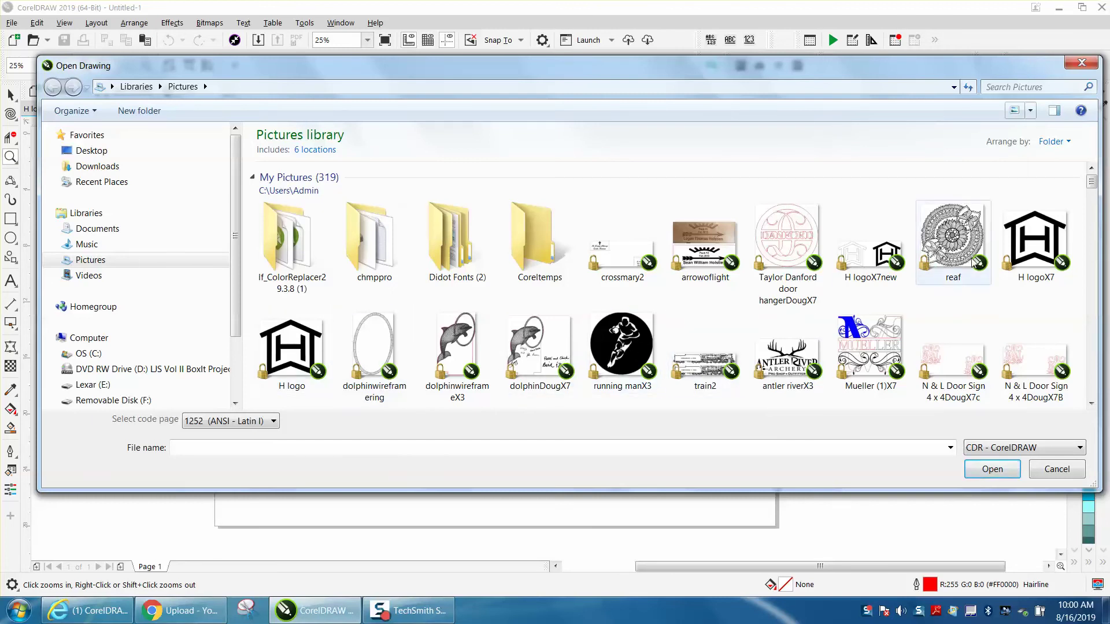
{"action": "mouse_move", "coordinate": [1093, 182]}
{"action": "left_mouse_down"}
{"action": "mouse_move", "coordinate": [1096, 196]}
{"action": "mouse_move", "coordinate": [1095, 170]}
{"action": "left_mouse_up"}
{"action": "left_click", "coordinate": [1030, 110]}
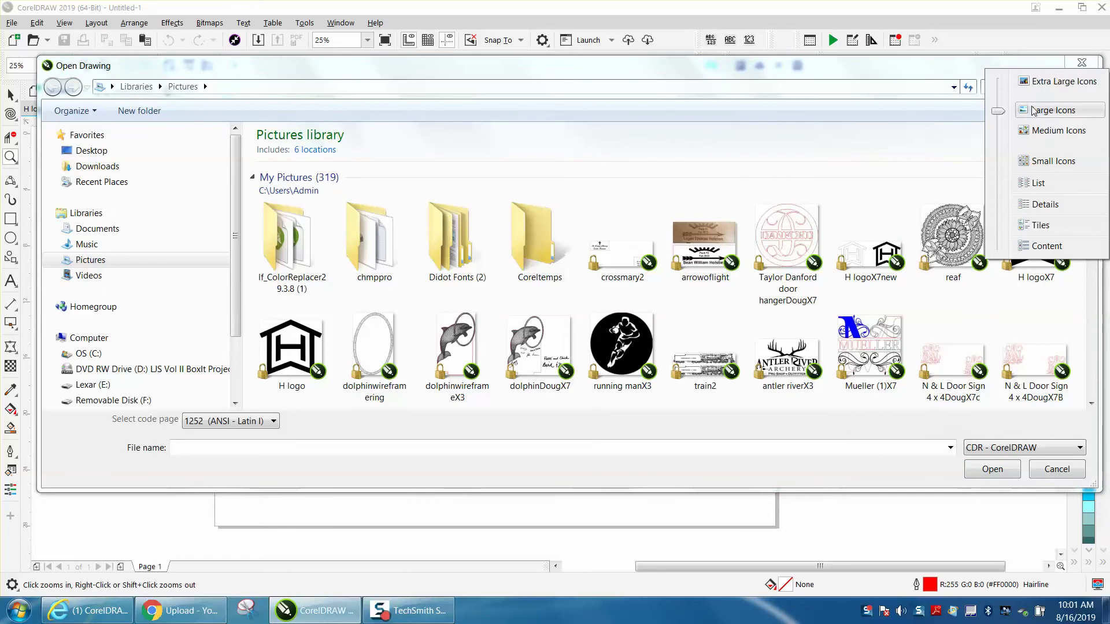
{"action": "left_click", "coordinate": [1027, 81]}
{"action": "left_click_drag", "start_coordinate": [1094, 178], "coordinate": [1093, 194]}
Make the Open Drawing dialog taller and reveal later thumbnails, reaching the file type list.
{"action": "left_click_drag", "start_coordinate": [731, 492], "coordinate": [731, 588]}
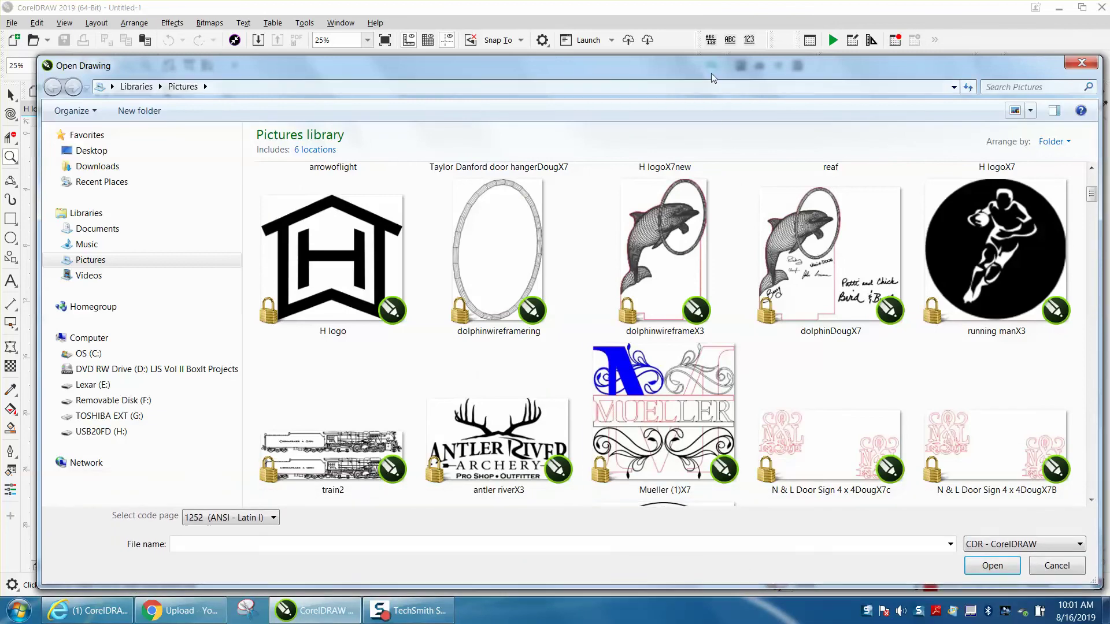
{"action": "left_click_drag", "start_coordinate": [714, 70], "coordinate": [703, 18]}
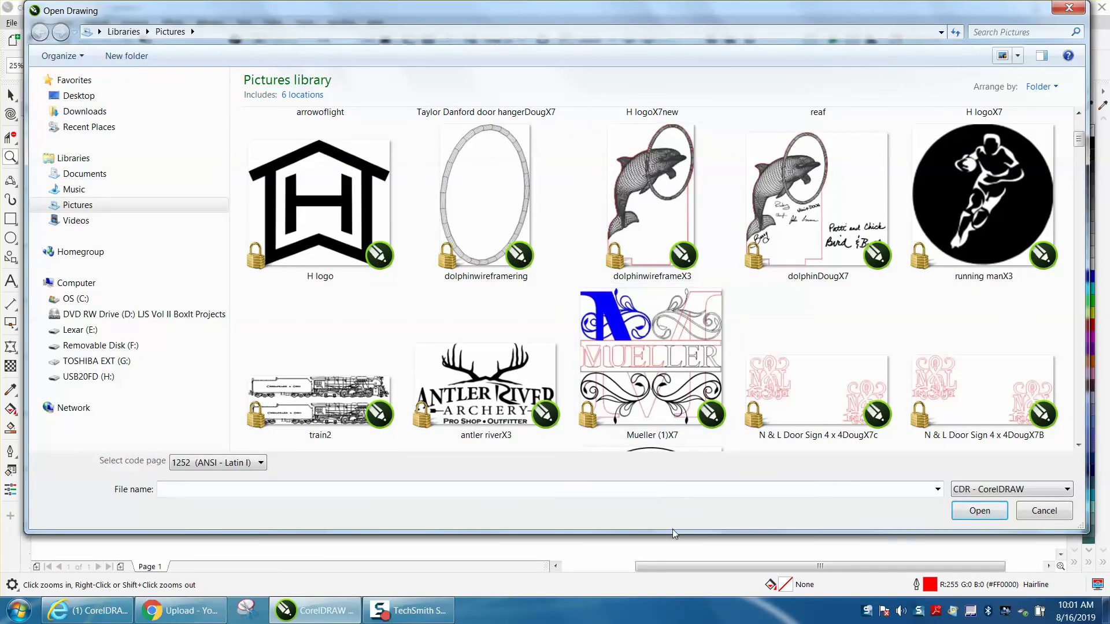
{"action": "left_click_drag", "start_coordinate": [670, 534], "coordinate": [669, 574]}
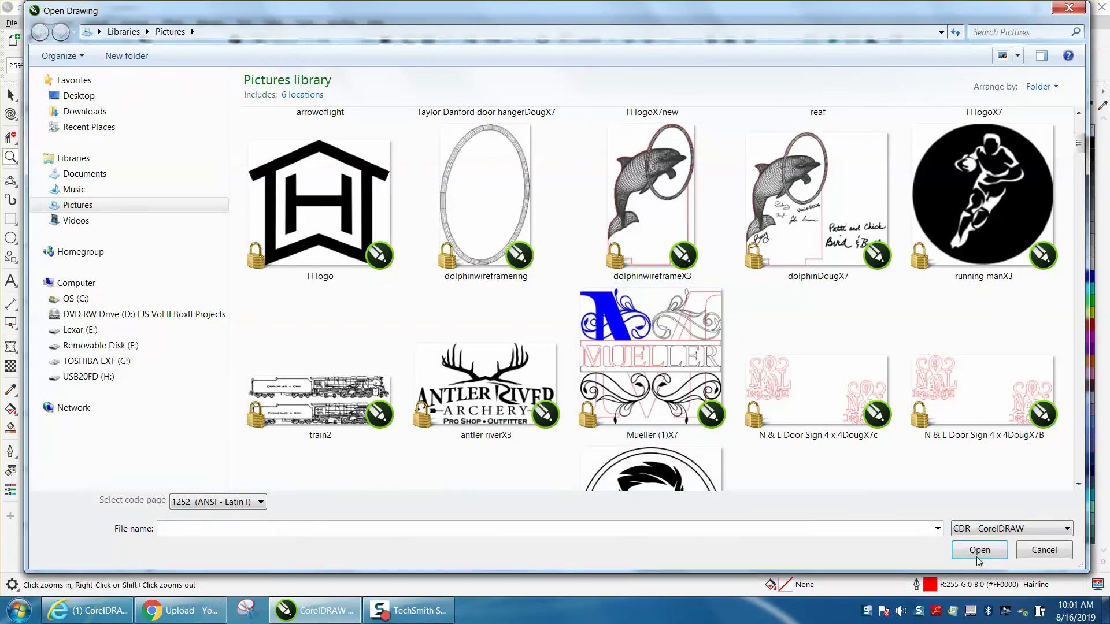
{"action": "left_click", "coordinate": [1079, 485]}
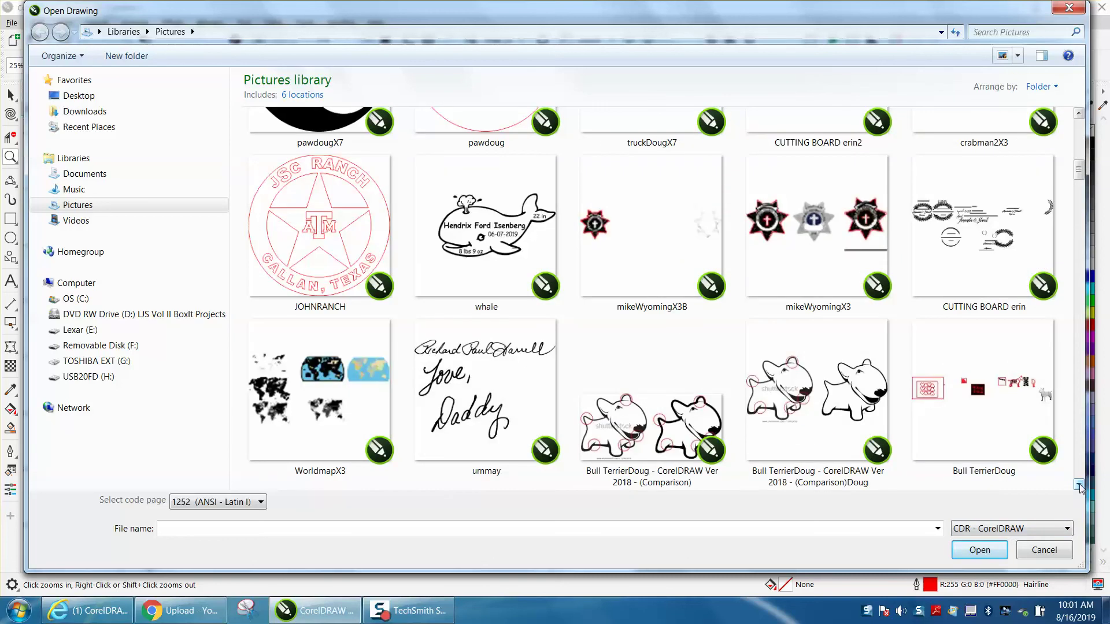
{"action": "left_click", "coordinate": [1067, 530]}
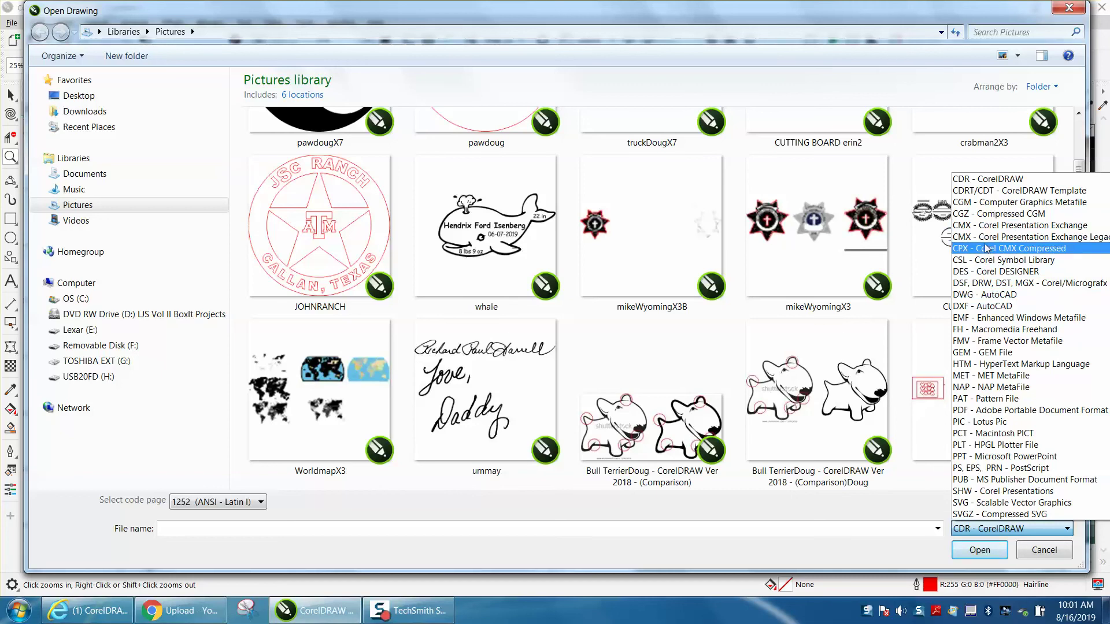
{"action": "scroll", "coordinate": [988, 241], "scroll_direction": "up", "scroll_amount": 1}
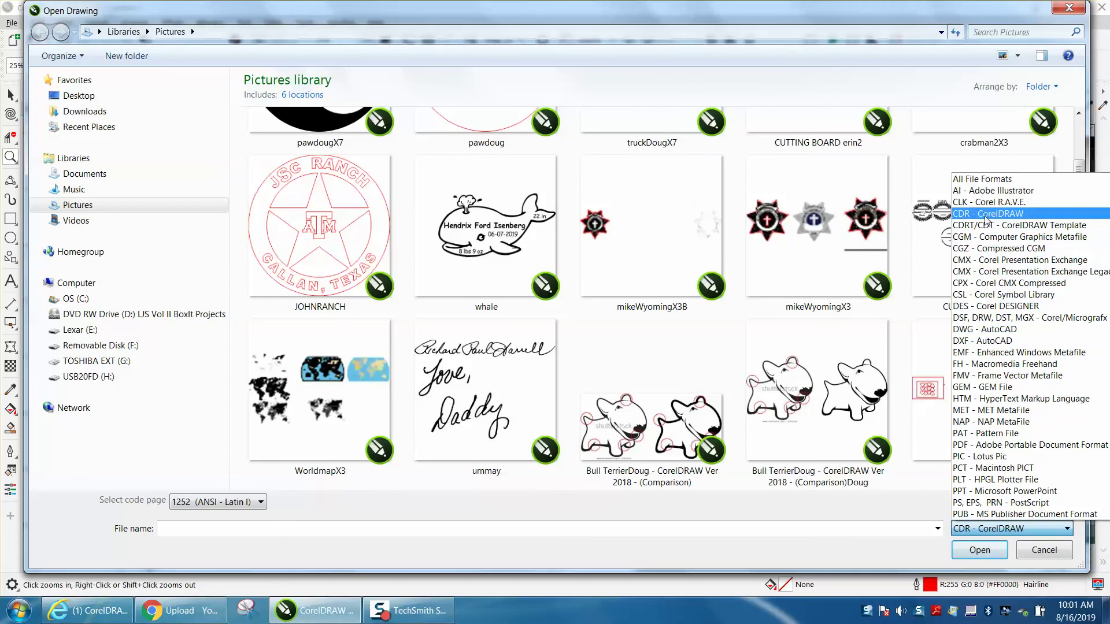
Filter to All File Formats, then restrict the list to CDR - CorelDRAW drawings.
{"action": "left_click", "coordinate": [982, 179]}
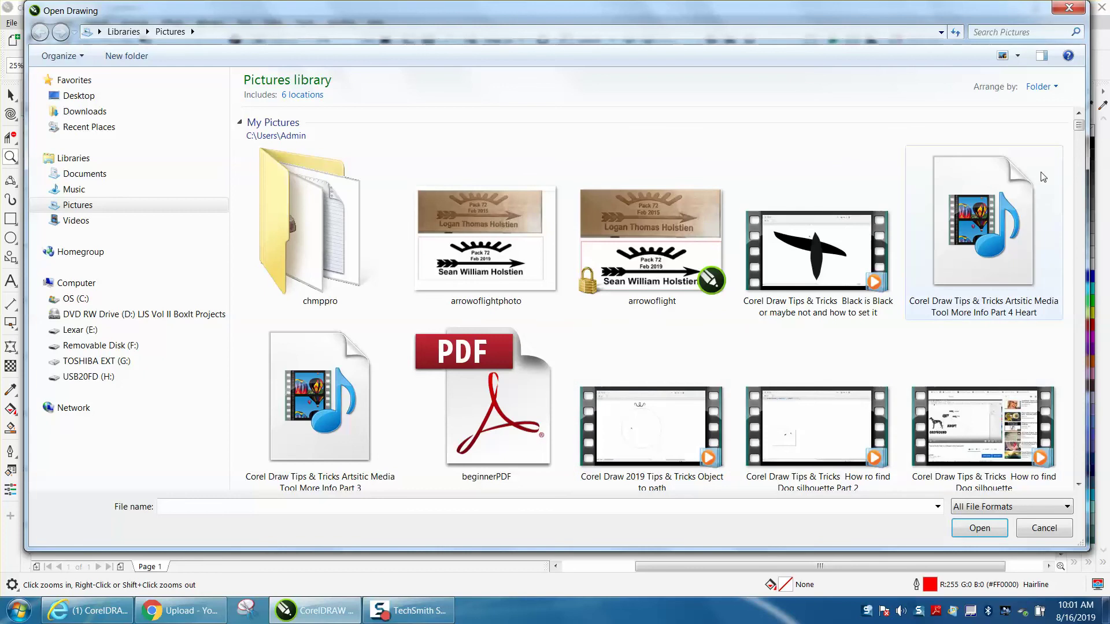
{"action": "left_click", "coordinate": [1068, 506]}
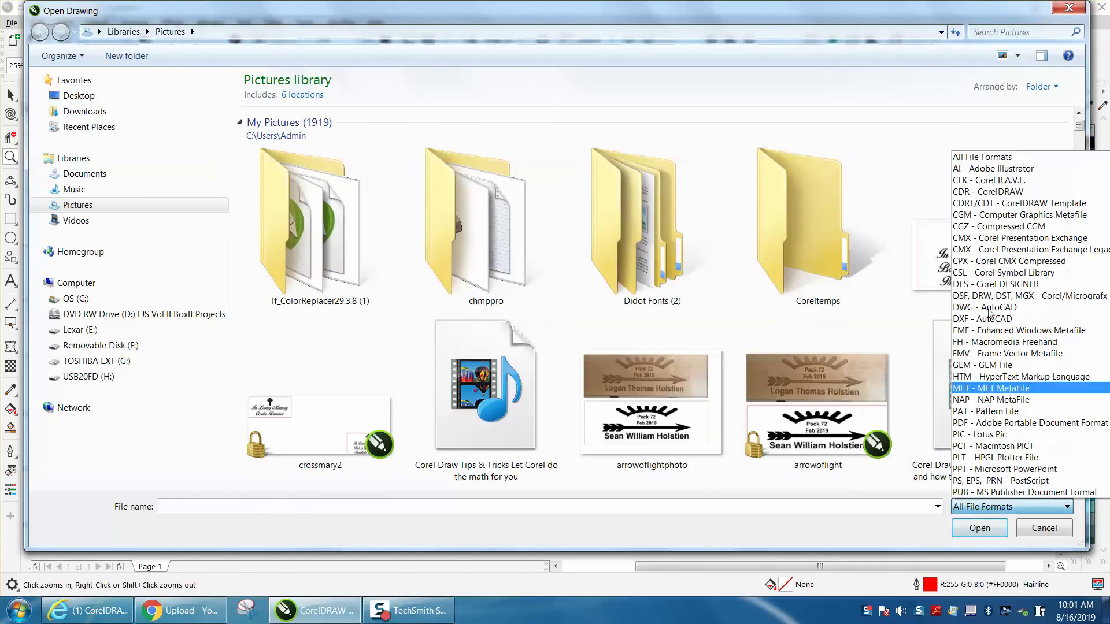
{"action": "left_click", "coordinate": [993, 192]}
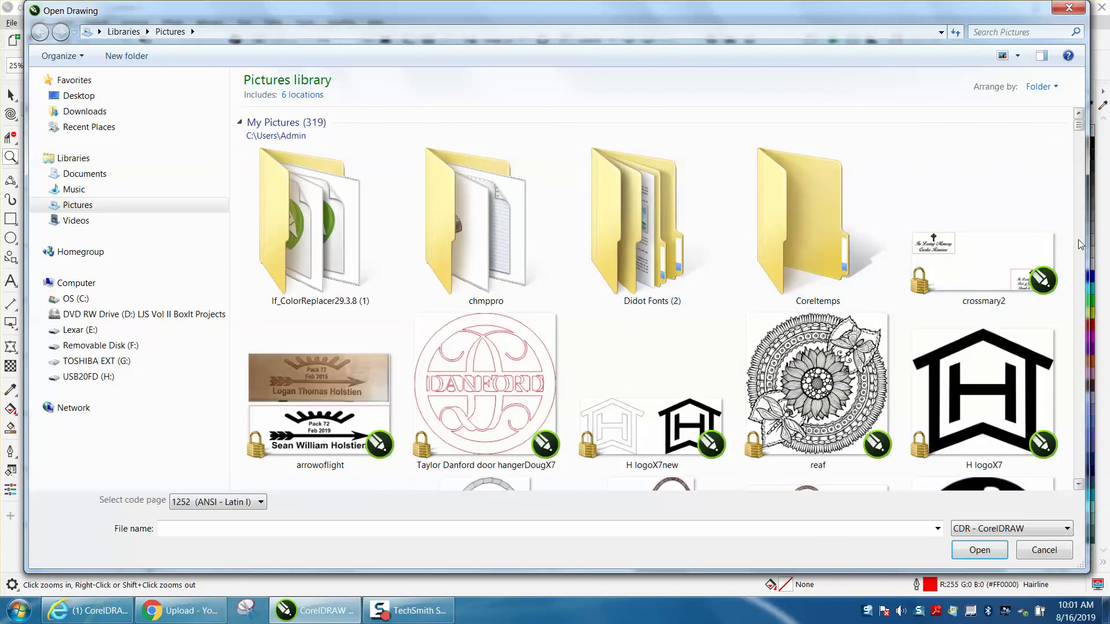
{"action": "left_click", "coordinate": [1078, 485]}
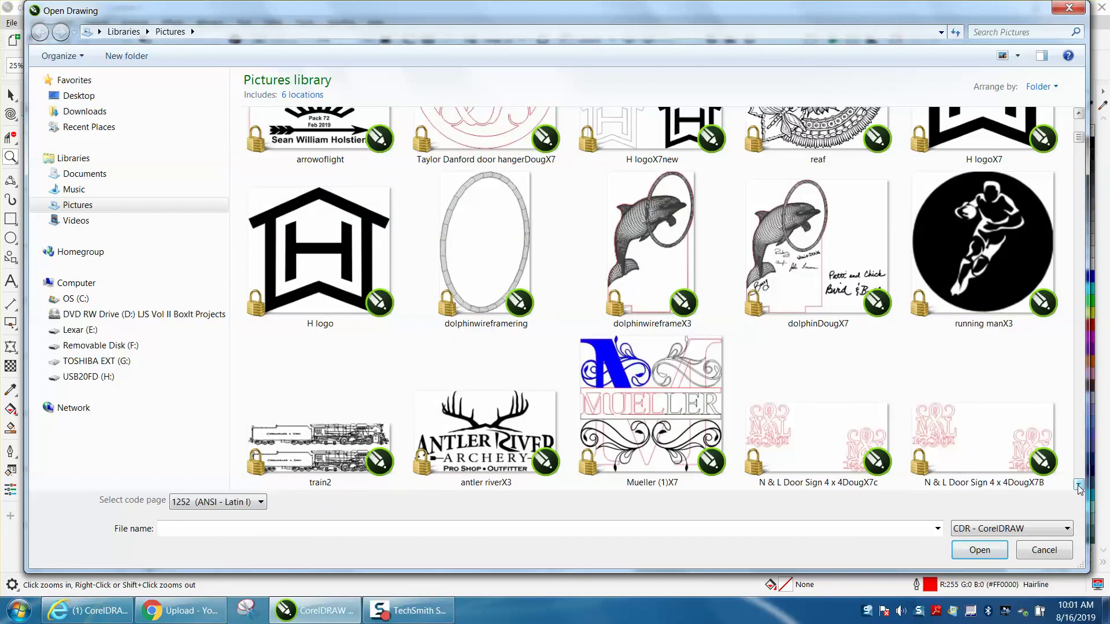
{"action": "left_click", "coordinate": [1079, 486]}
{"action": "left_click", "coordinate": [1078, 486]}
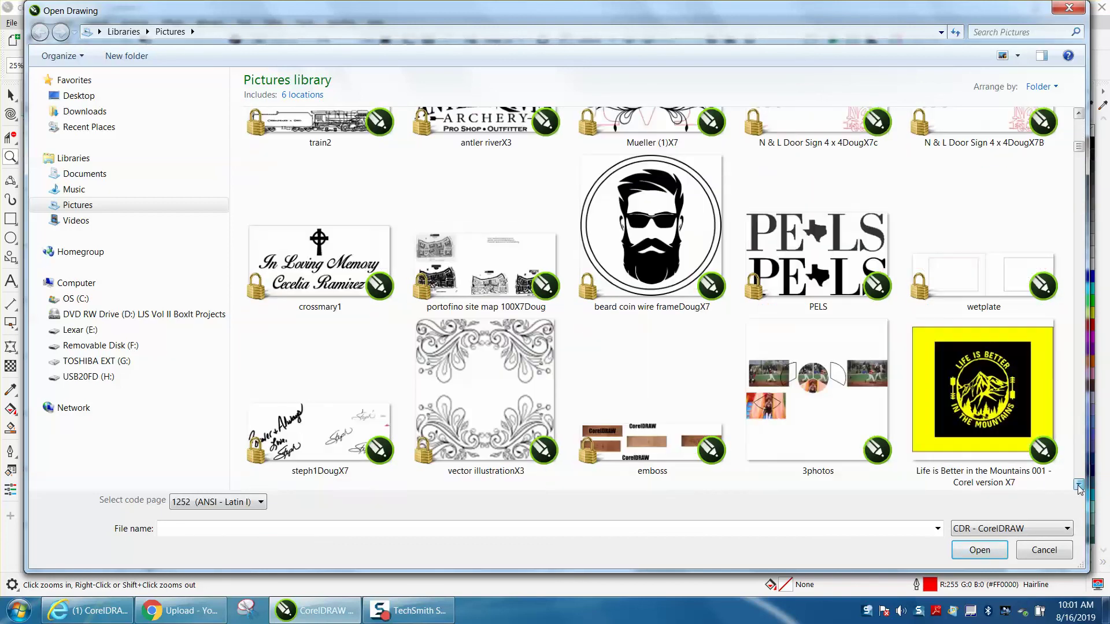
{"action": "left_click", "coordinate": [1078, 486]}
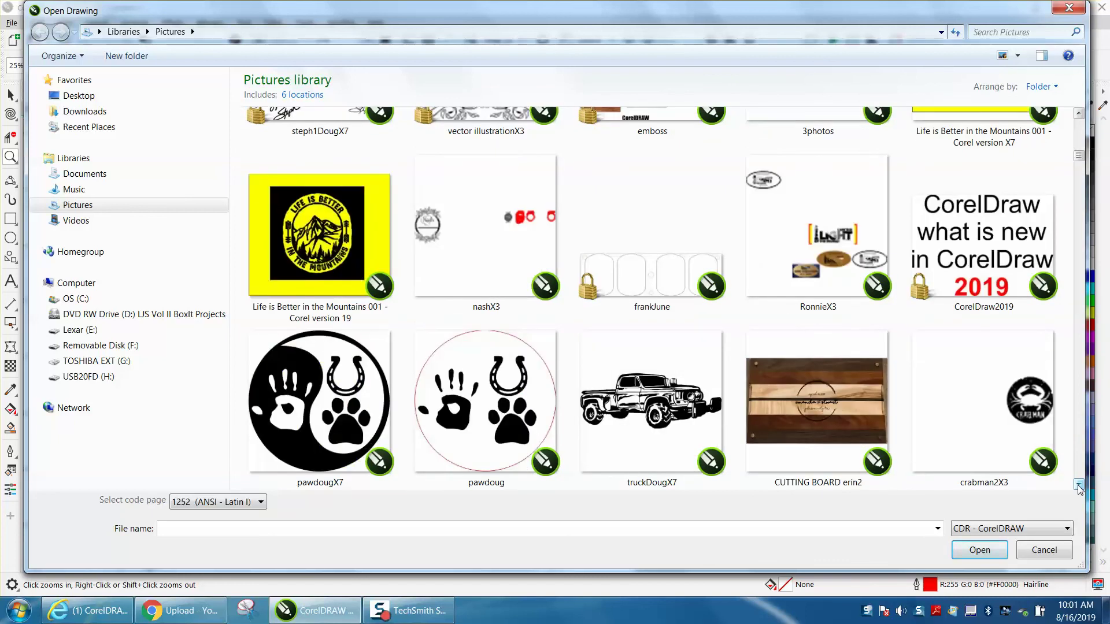